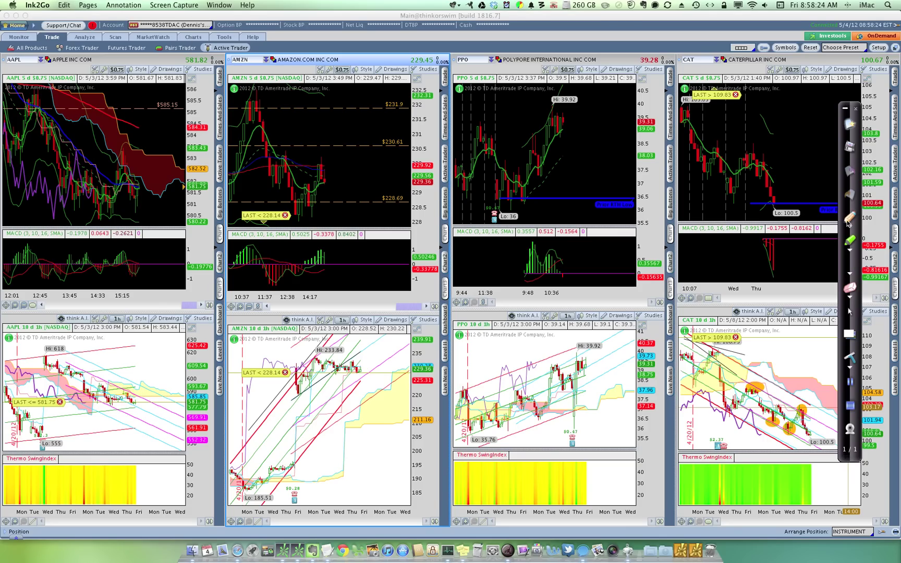
- Draw three red annotation marks on screen, then clear them and leave drawing mode
click(849, 218)
mouse_move(178, 30)
mouse_down()
mouse_move(210, 40)
mouse_move(190, 48)
mouse_move(185, 35)
mouse_up()
mouse_move(45, 40)
mouse_down()
mouse_move(56, 32)
mouse_move(75, 46)
mouse_move(38, 33)
mouse_up()
mouse_move(205, 44)
mouse_down()
mouse_move(257, 43)
mouse_move(258, 55)
mouse_move(204, 52)
mouse_up()
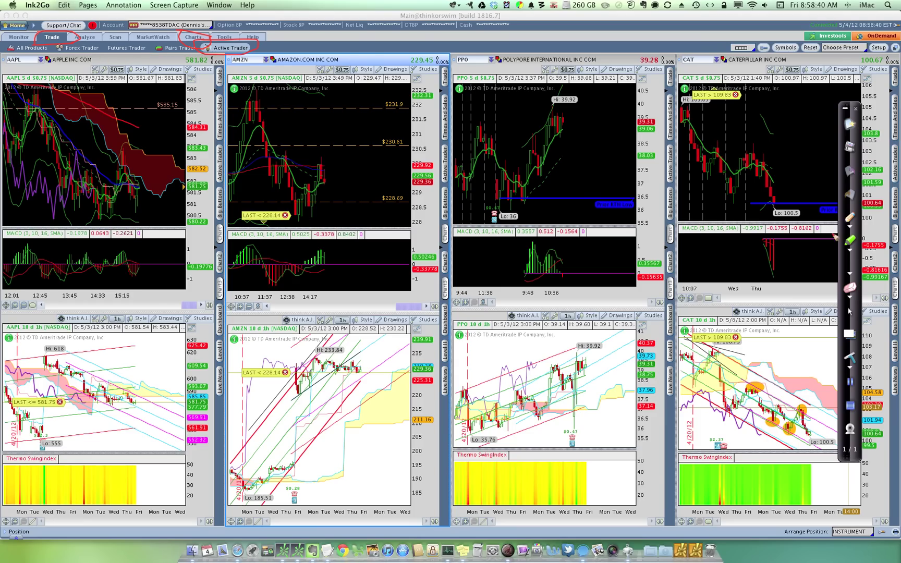
click(848, 360)
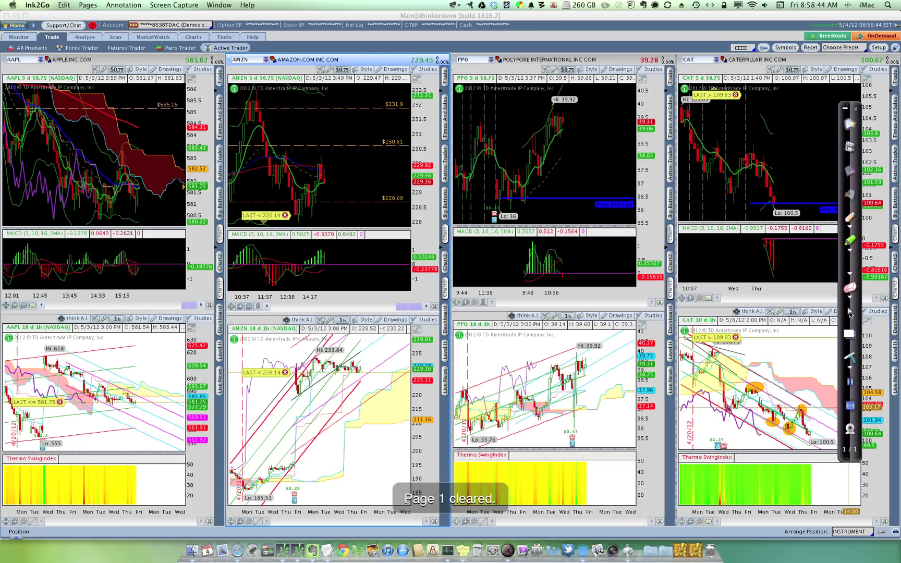
click(850, 312)
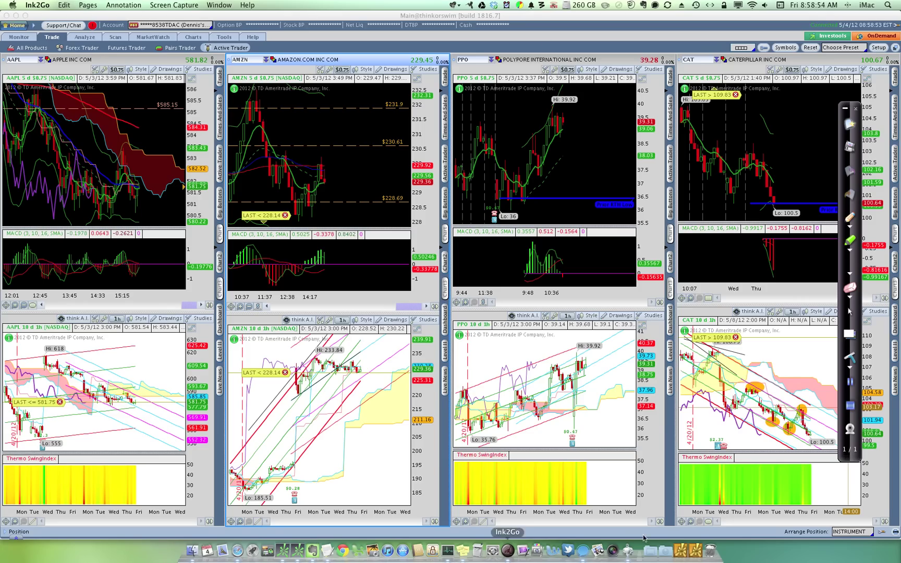
- Switch the AAPL Active Trader window to one wide 20-day, 5-minute chart and open grid layouts
click(693, 550)
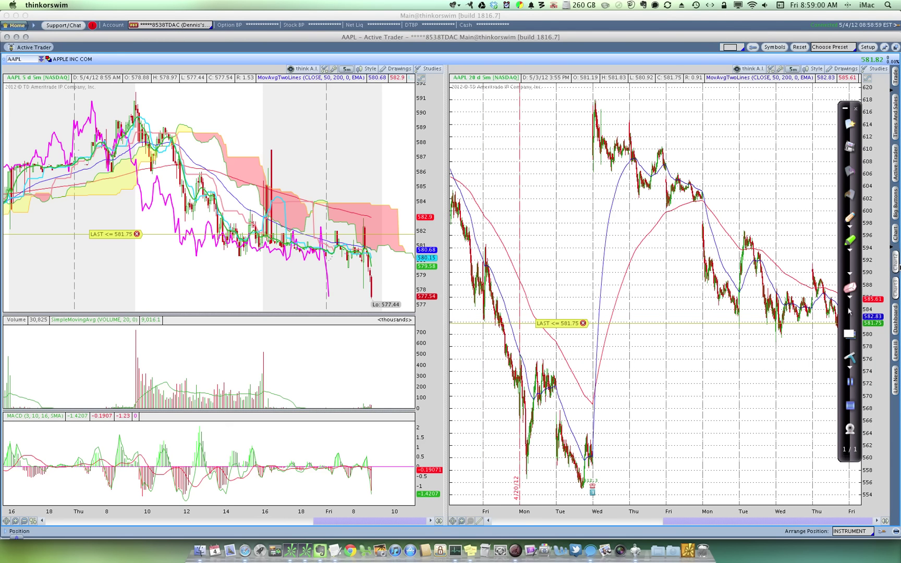
click(899, 266)
click(893, 294)
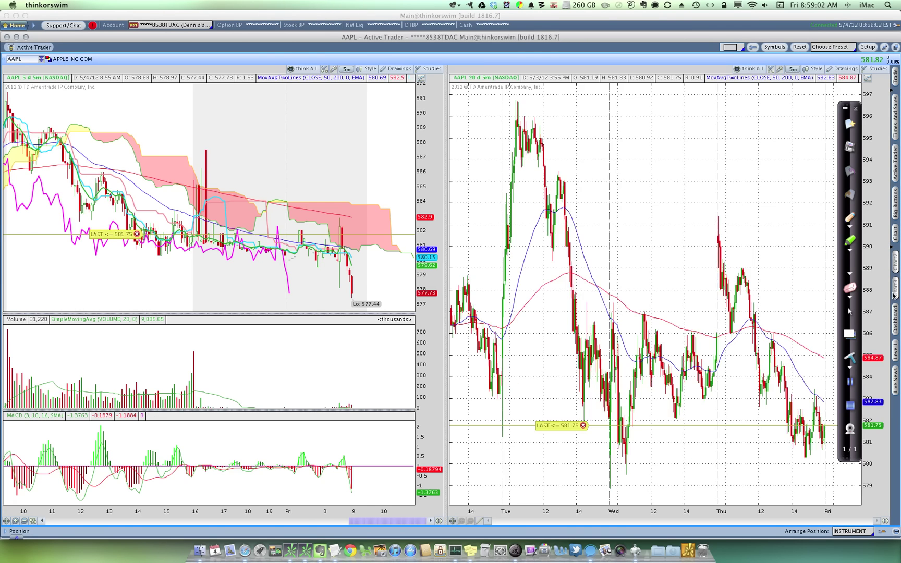
click(895, 266)
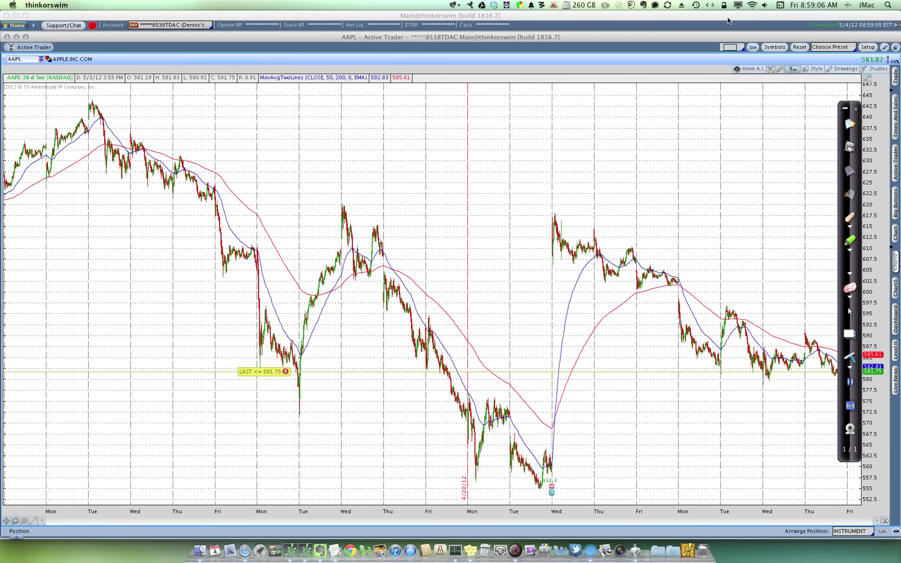
click(735, 48)
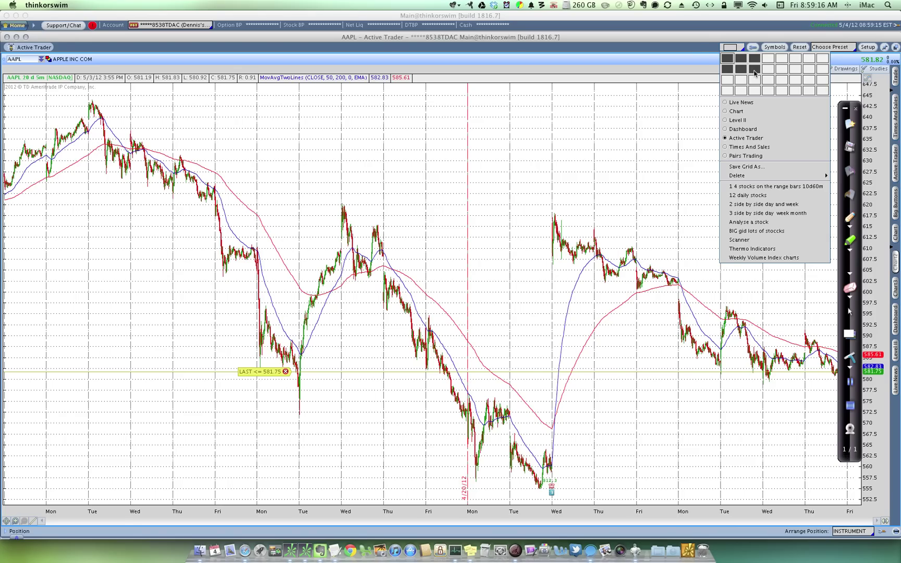
- Dismiss the grid menu unchanged and add the market buy/sell, reverse and flatten order bar
click(706, 56)
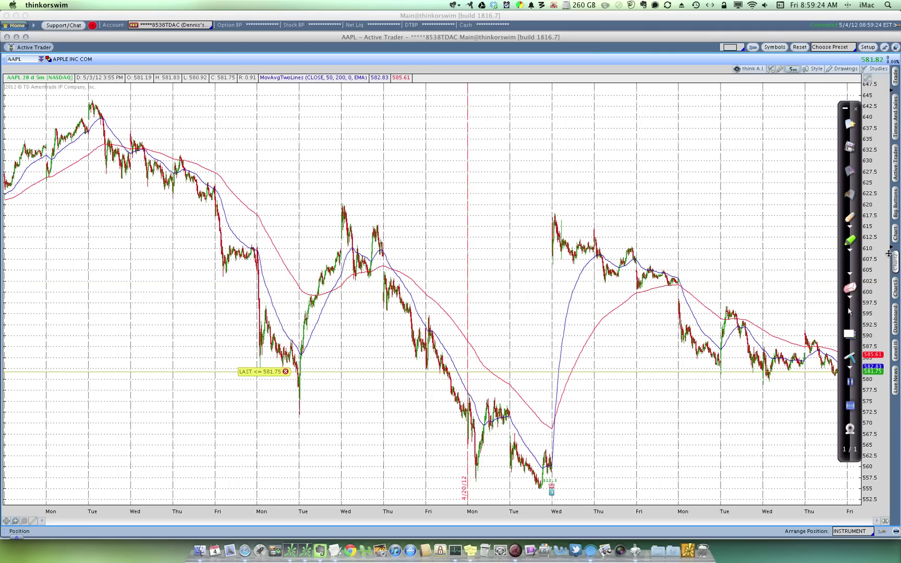
click(896, 79)
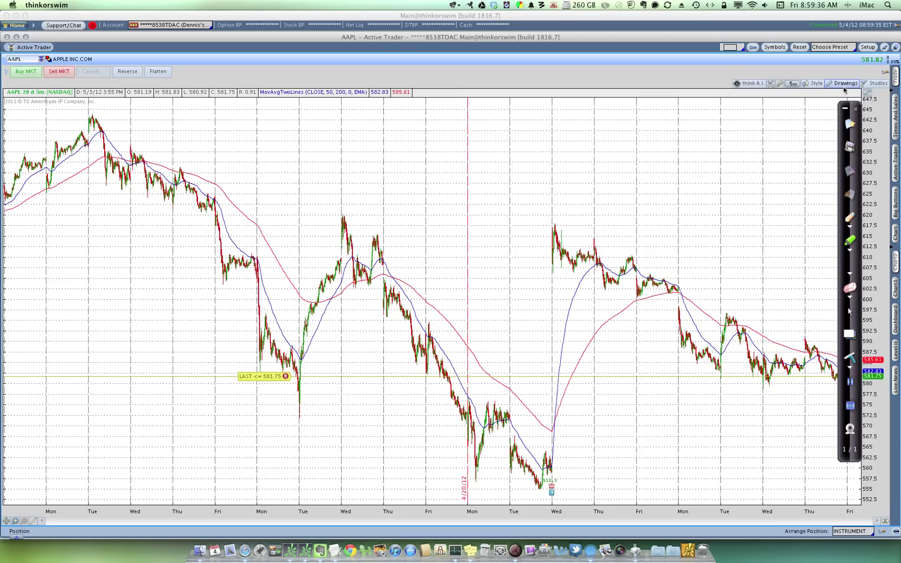
- Hide the order bar, briefly toggle time and sales and the price ladder, then add a 5-day MACD chart on top
click(896, 79)
click(896, 104)
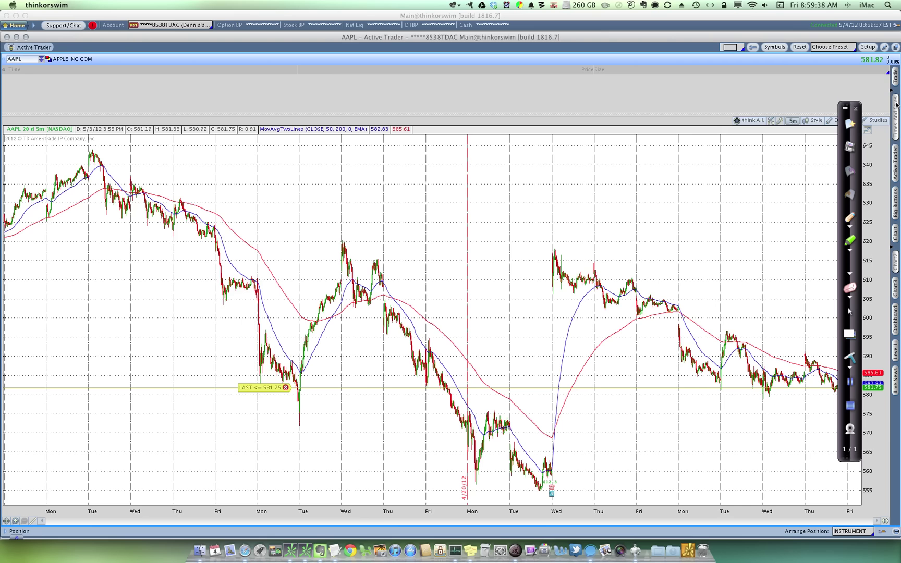
click(896, 105)
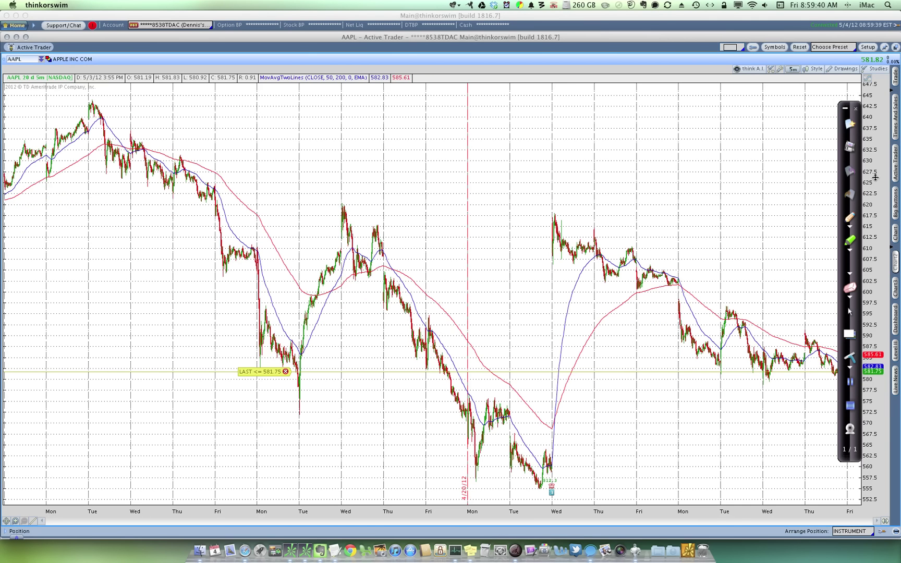
click(896, 171)
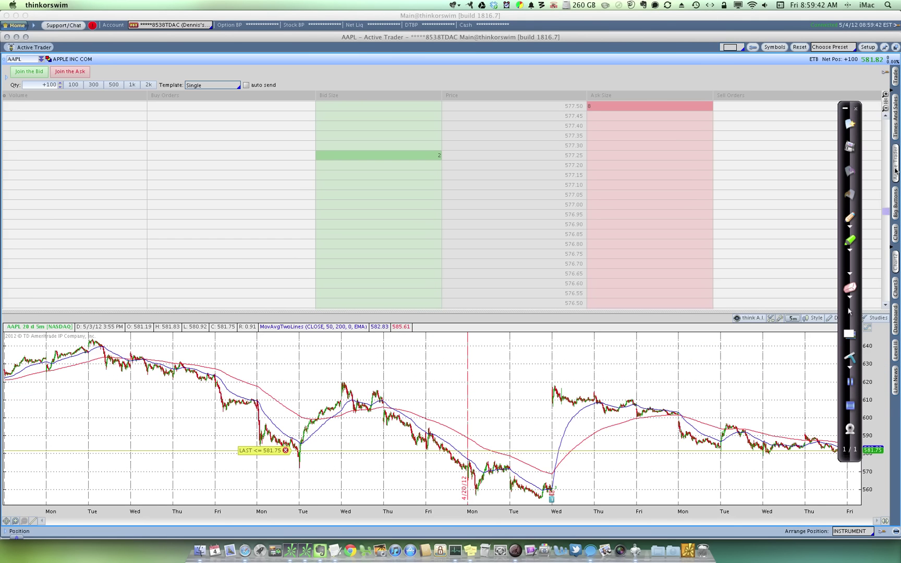
click(896, 171)
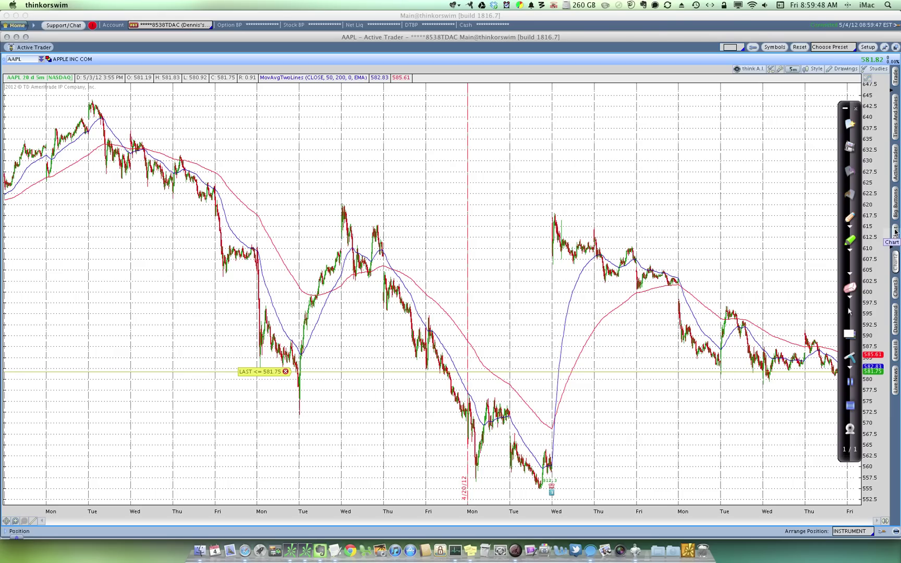
click(896, 260)
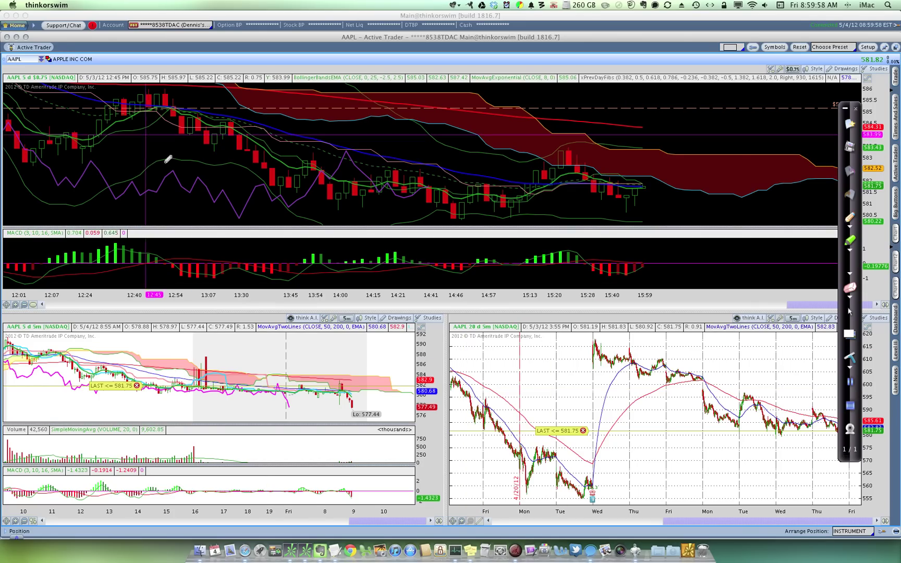
- Remove the intraday AAPL chart, keep only the 20-day 5-minute chart, and open grid layouts
click(897, 236)
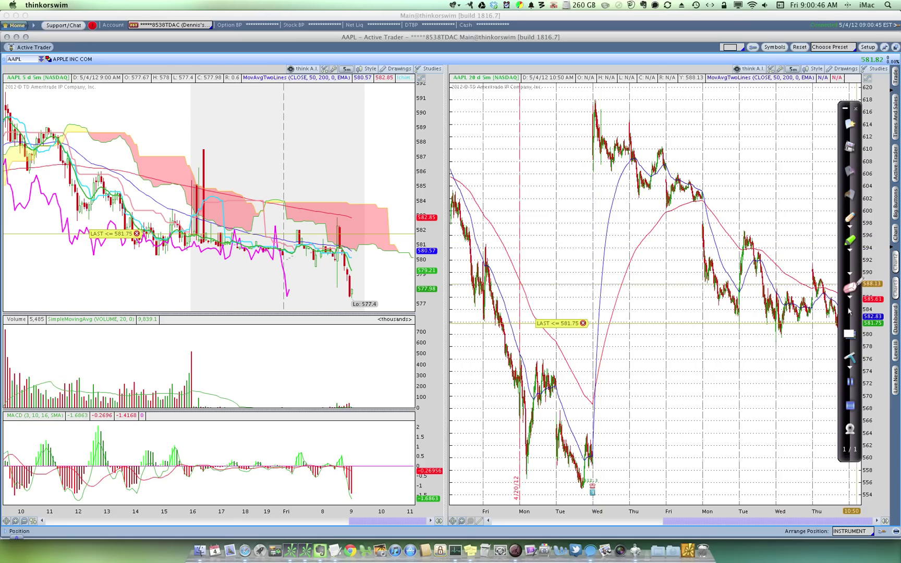
click(898, 286)
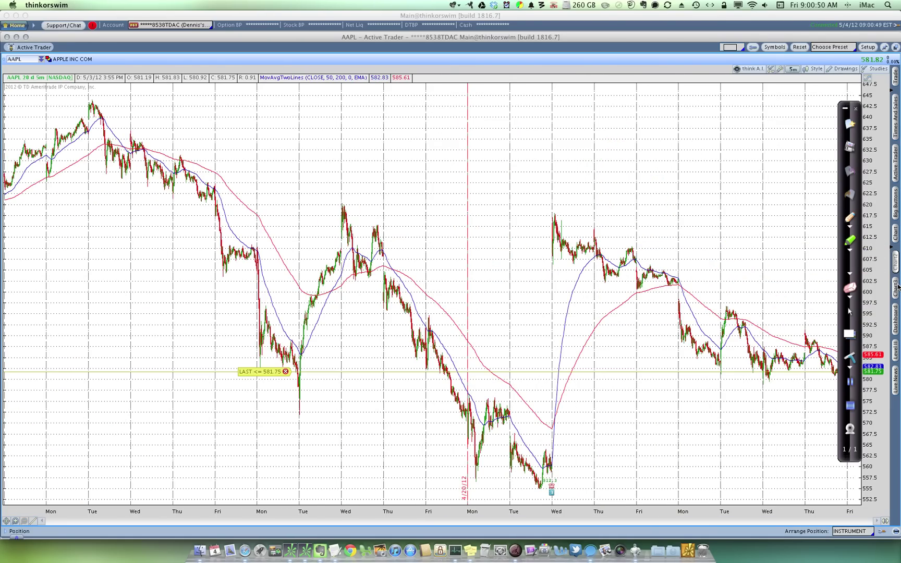
click(731, 47)
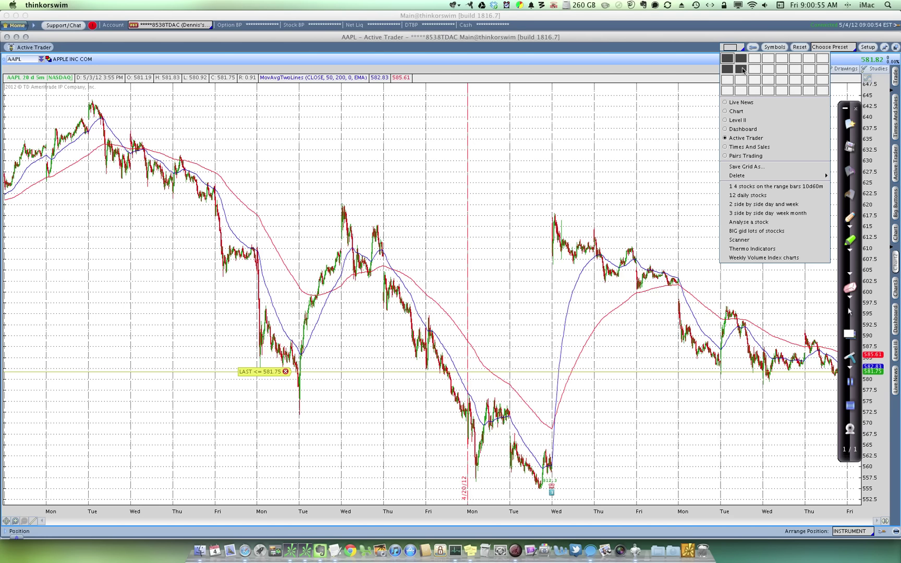
- Arrange a 2x2 grid and load AMZN, CAT and SLV into the other three quadrants
click(742, 70)
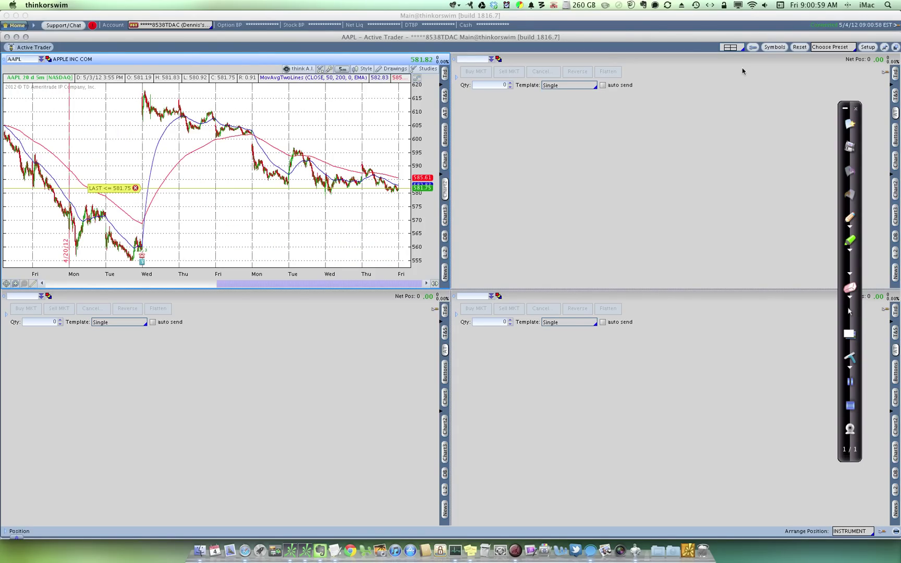
click(475, 58)
text(A)
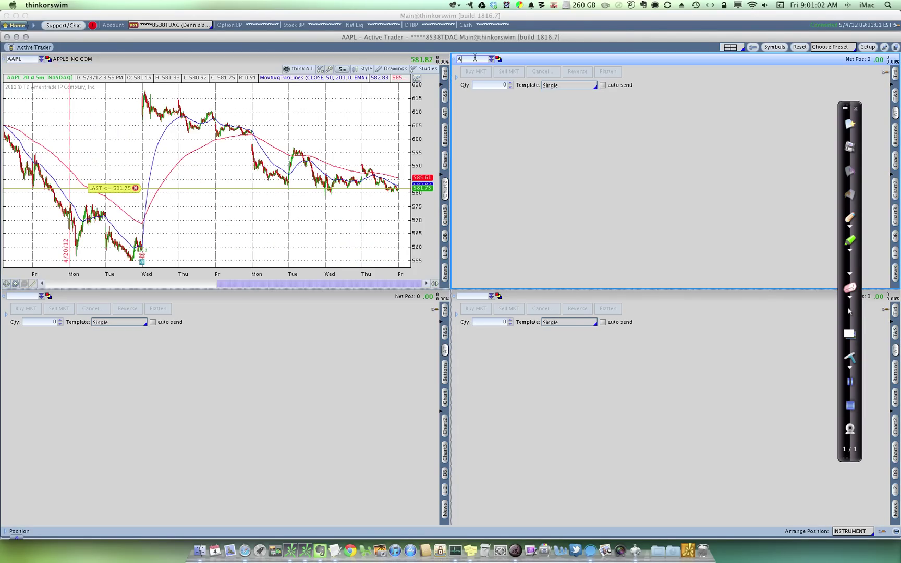
text(MZN)
key(Return)
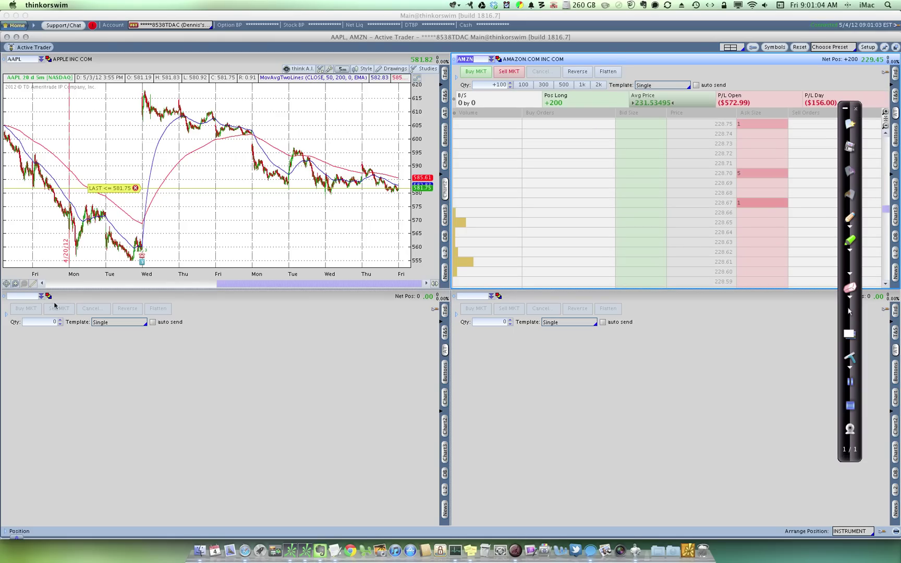
click(25, 295)
text(CAT)
key(Return)
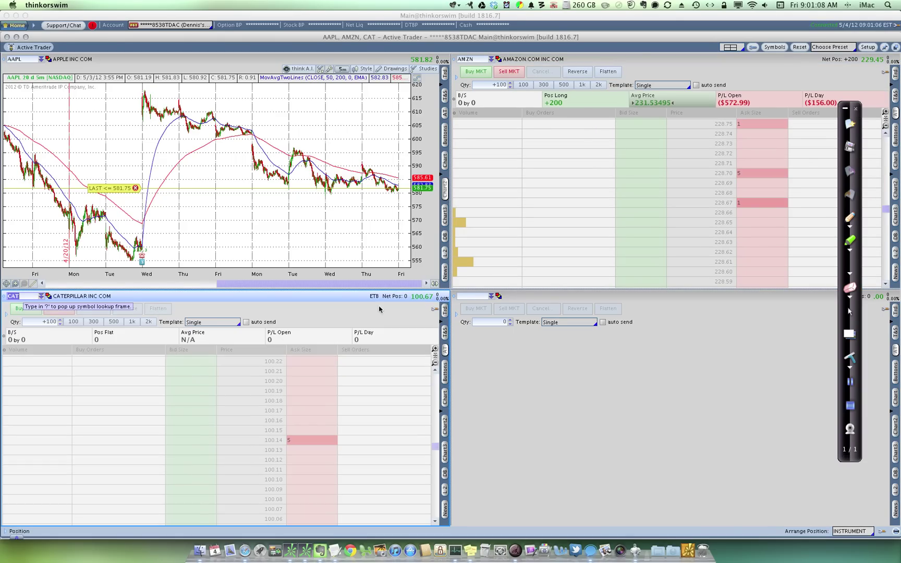
click(472, 296)
text(SLV)
key(Return)
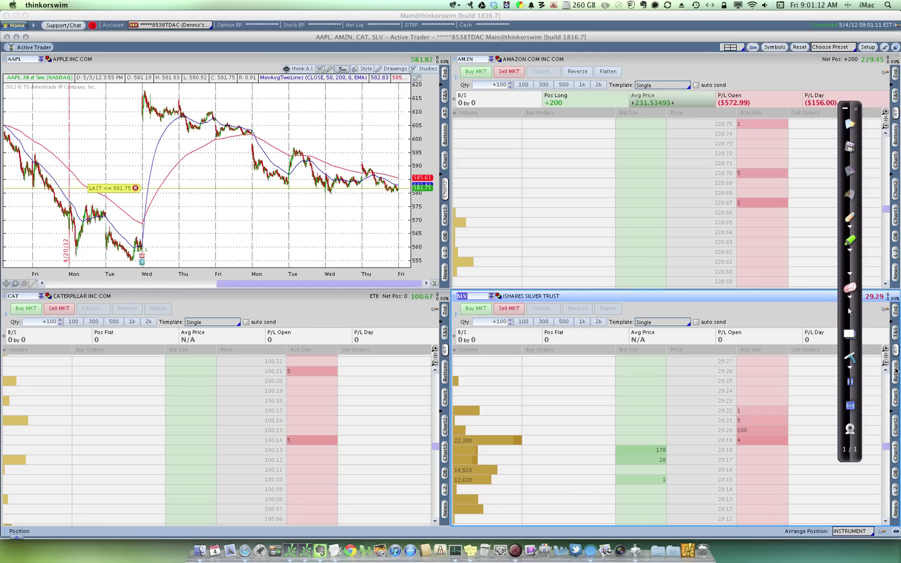
- Hide the SLV and CAT trading ladders and replace AMZN's order ladder with a daily chart
click(896, 350)
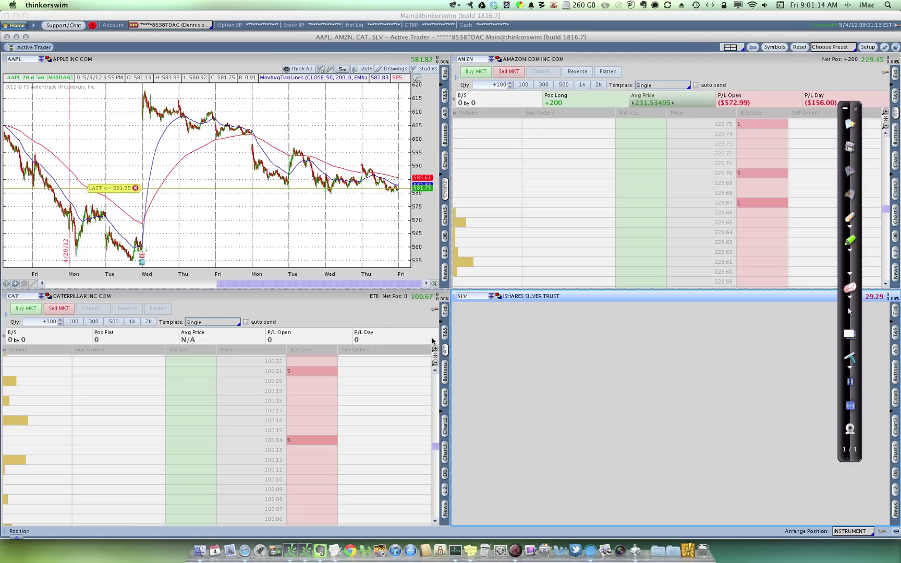
click(445, 352)
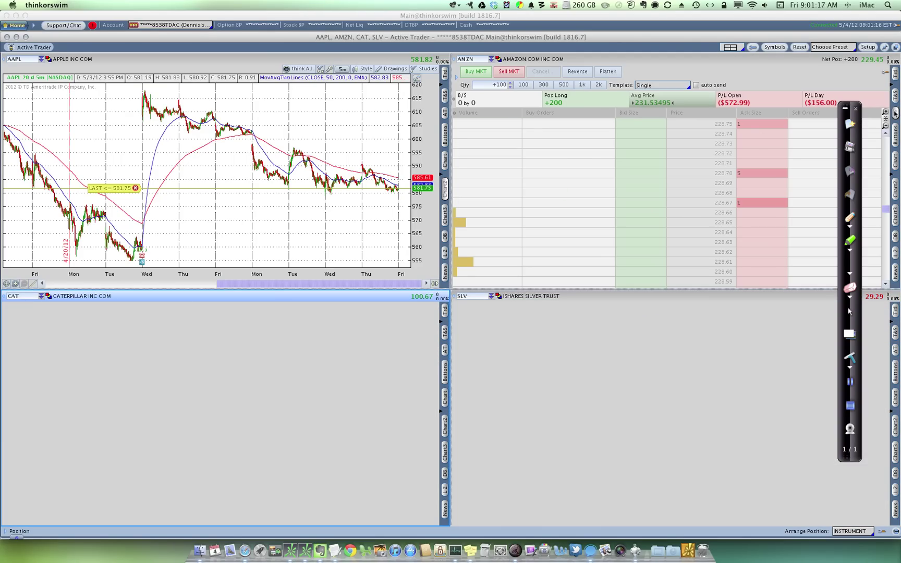
click(895, 114)
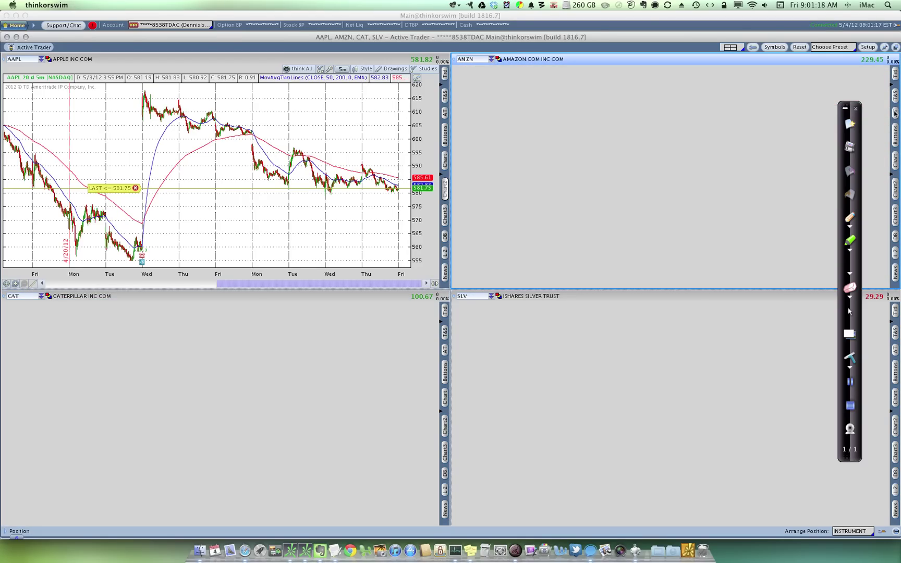
click(895, 192)
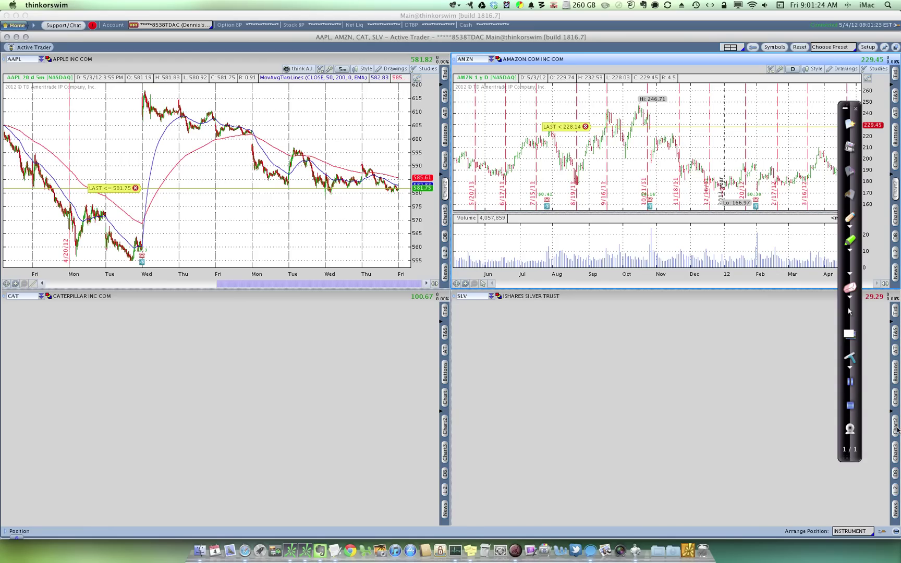
- Show charts in the SLV and CAT panes and load the 1. 5m basic style onto CAT
click(896, 425)
click(445, 398)
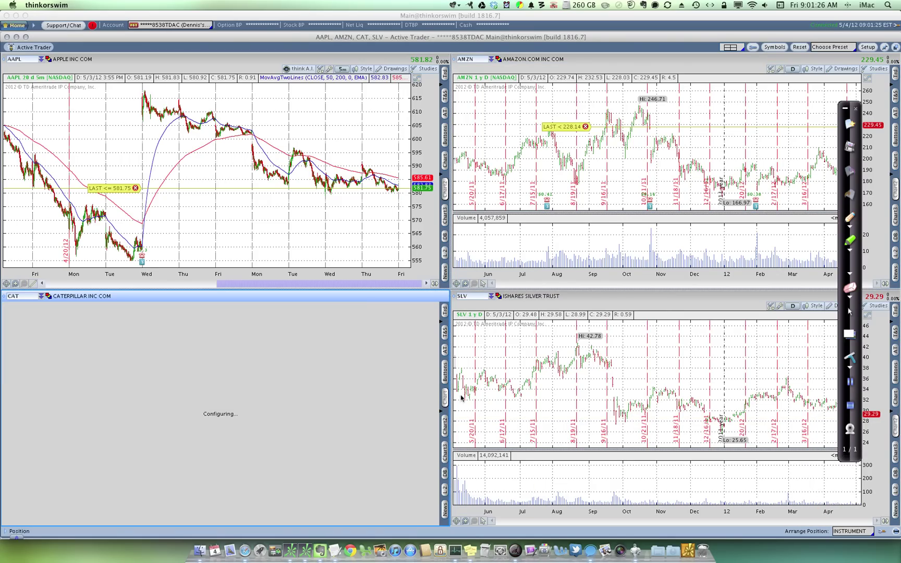
click(362, 307)
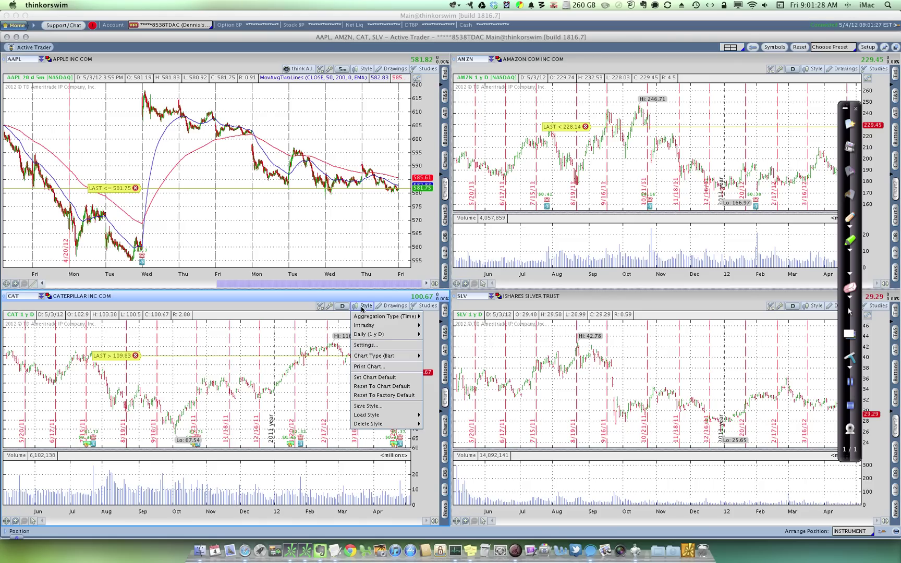
mouse_move(371, 417)
mouse_move(431, 415)
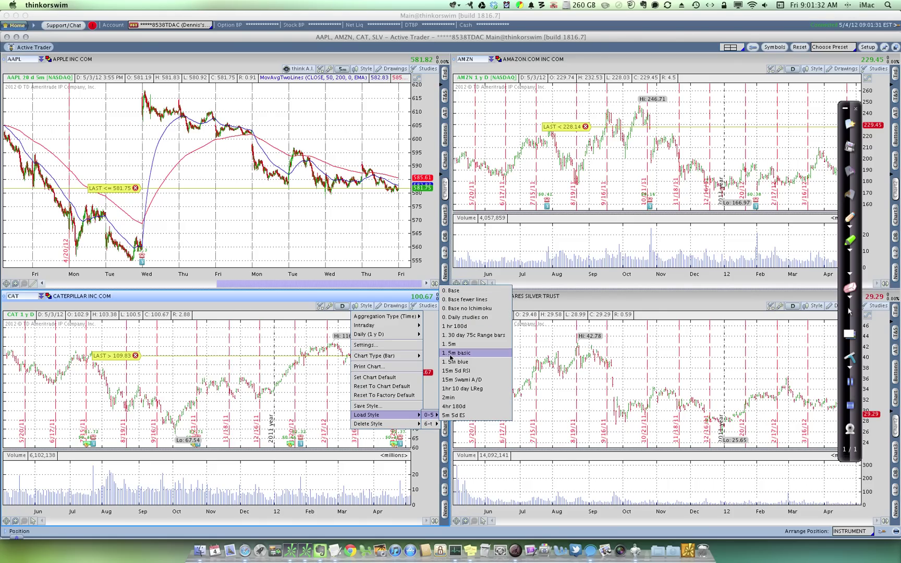
click(451, 353)
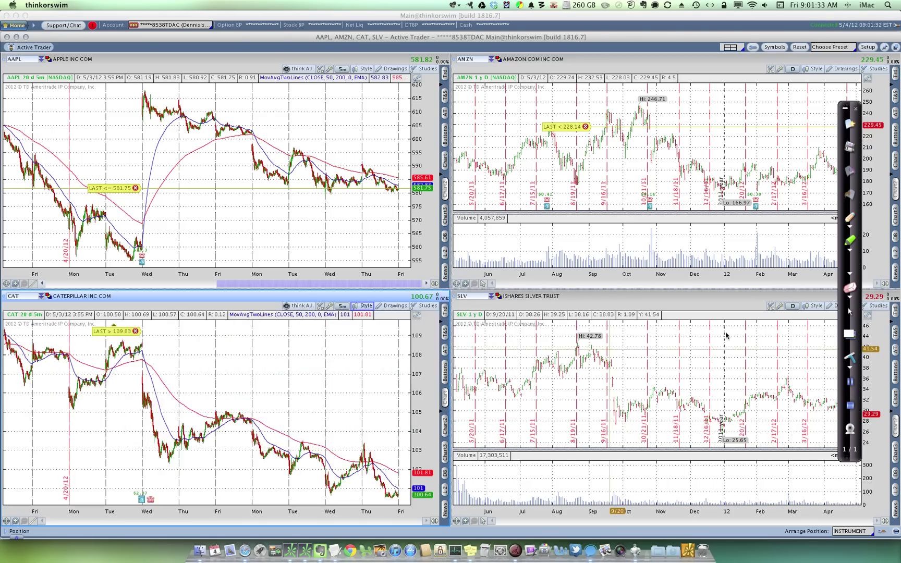
- Load the 1. 5m basic style onto SLV's chart and add a 5-day MACD chart beside AAPL
click(812, 306)
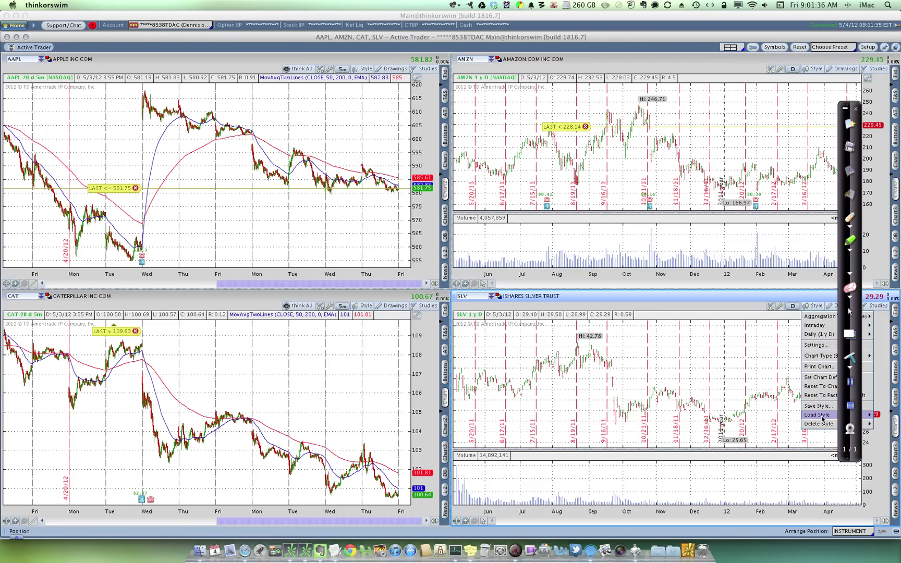
mouse_move(823, 419)
mouse_move(881, 415)
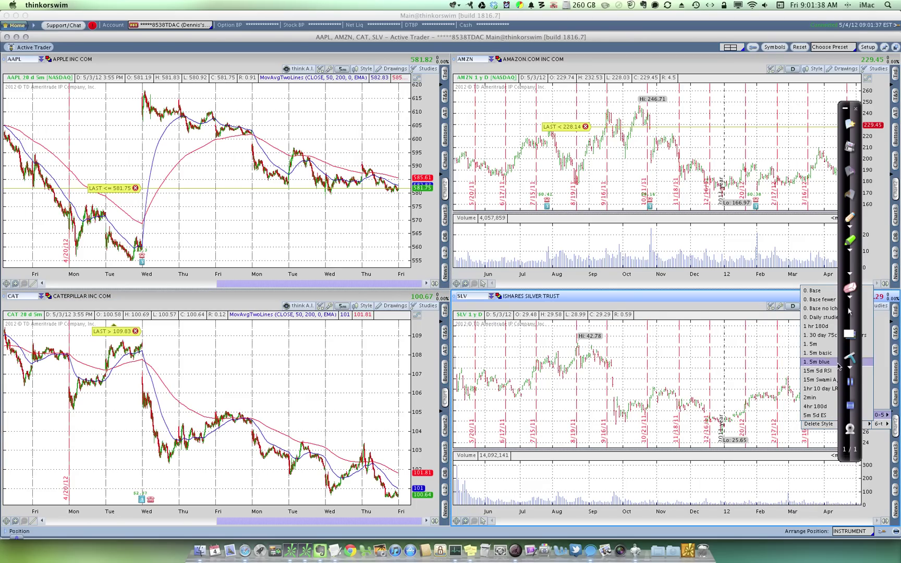
click(819, 353)
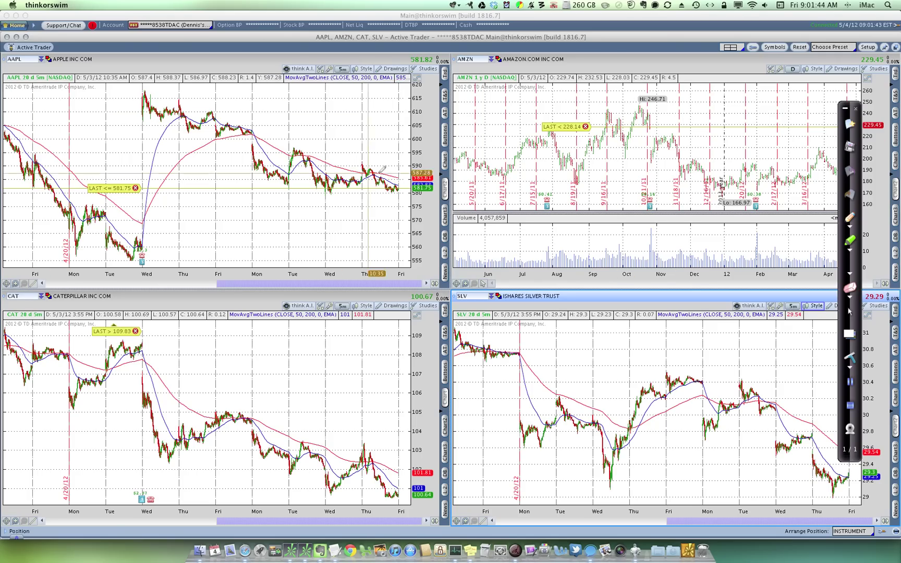
click(445, 218)
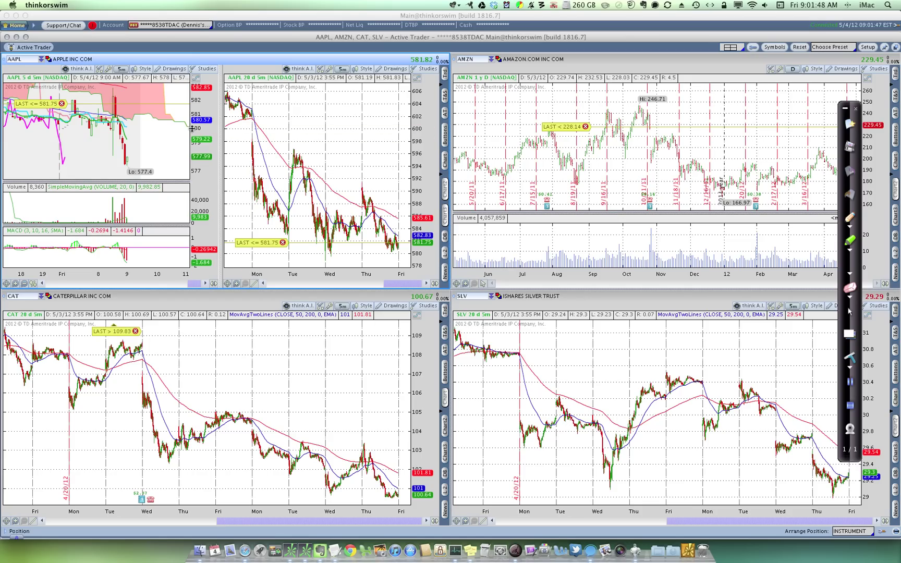
- Split the CAT pane into two charts and load the 1. 5m basic style onto the right one
click(445, 454)
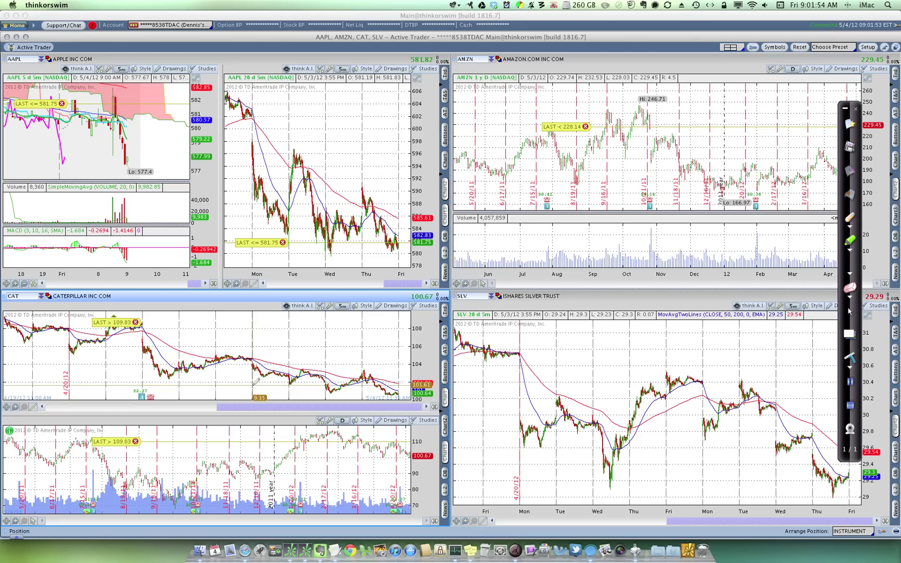
click(445, 456)
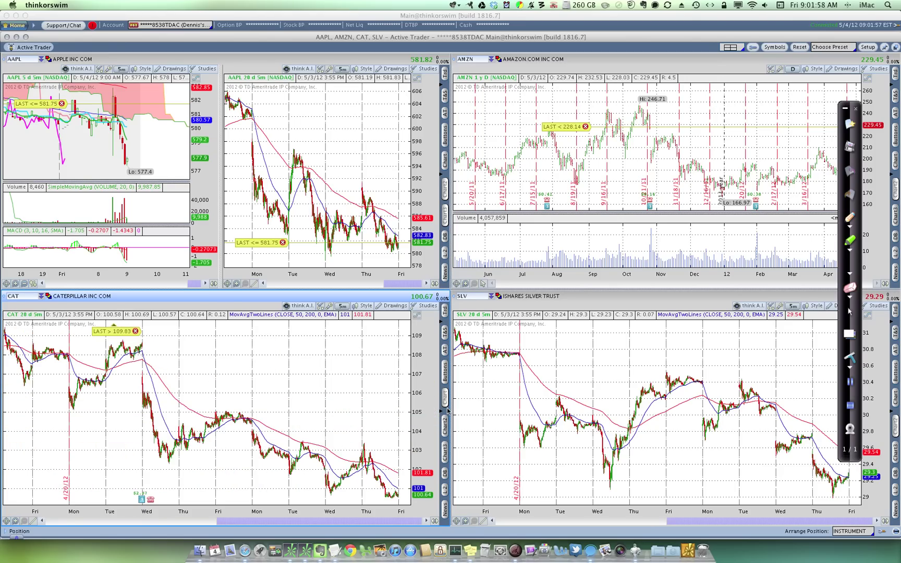
click(445, 426)
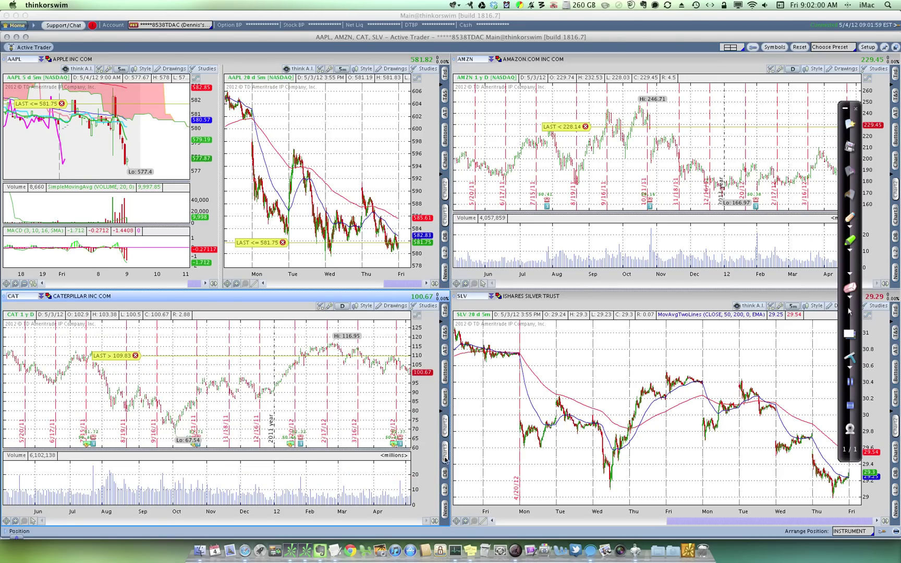
click(445, 457)
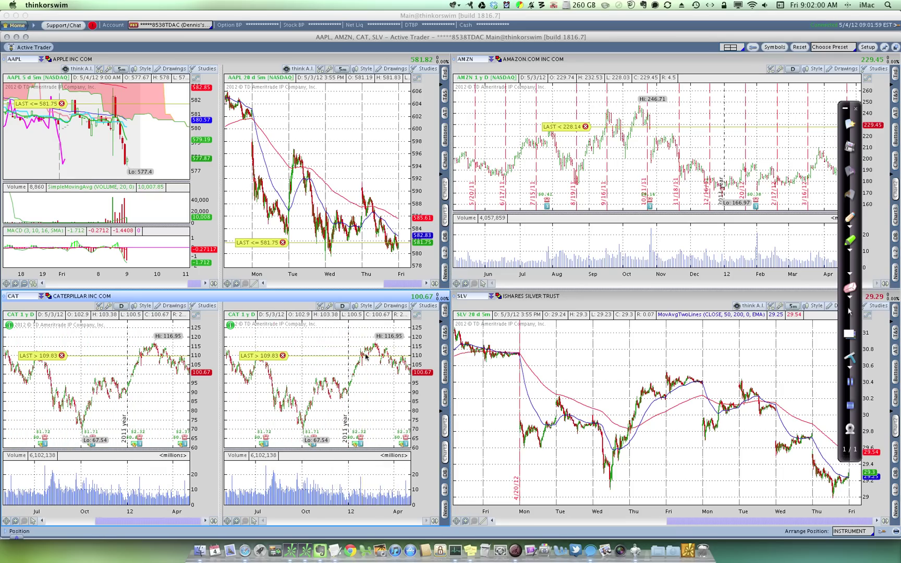
click(363, 308)
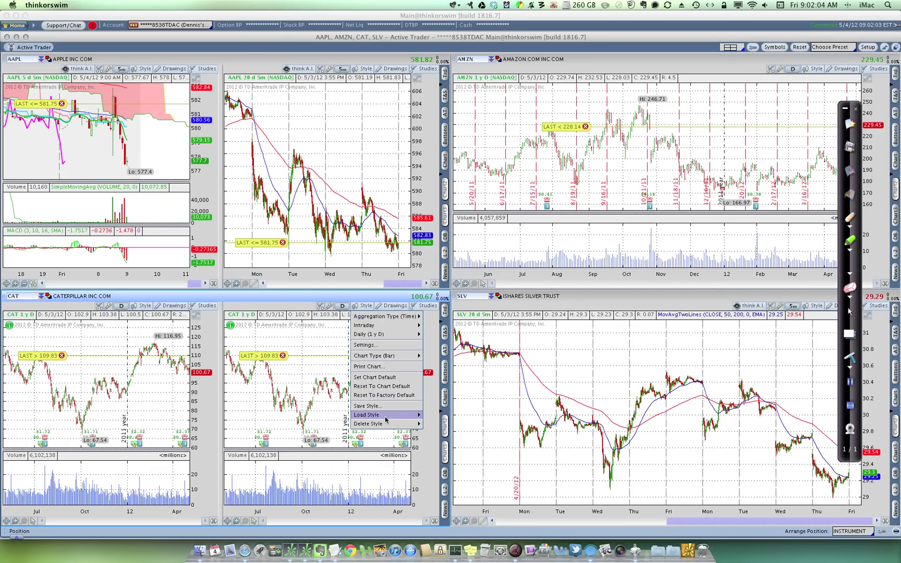
mouse_move(418, 415)
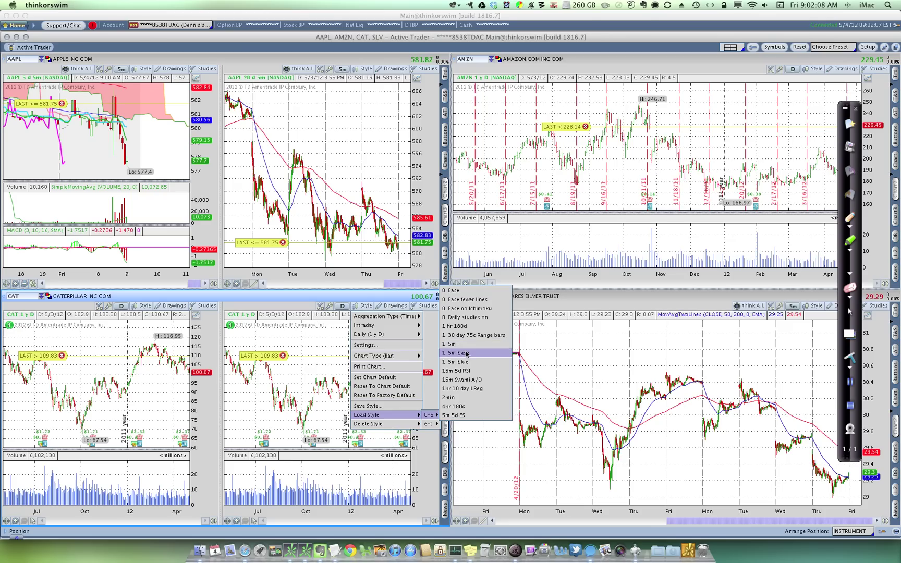
click(467, 354)
- Load a 5-day, 5-minute style onto the left CAT chart
click(144, 307)
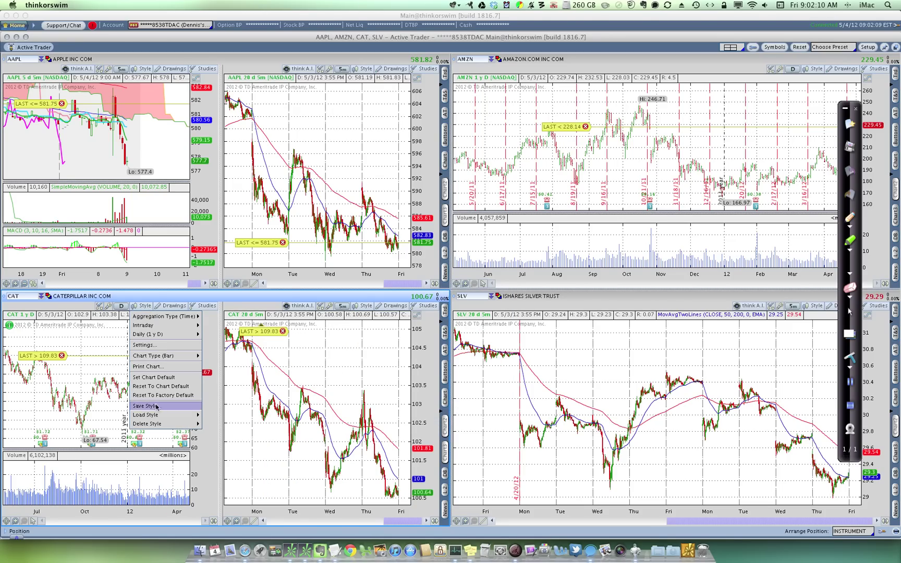
mouse_move(162, 415)
mouse_move(204, 416)
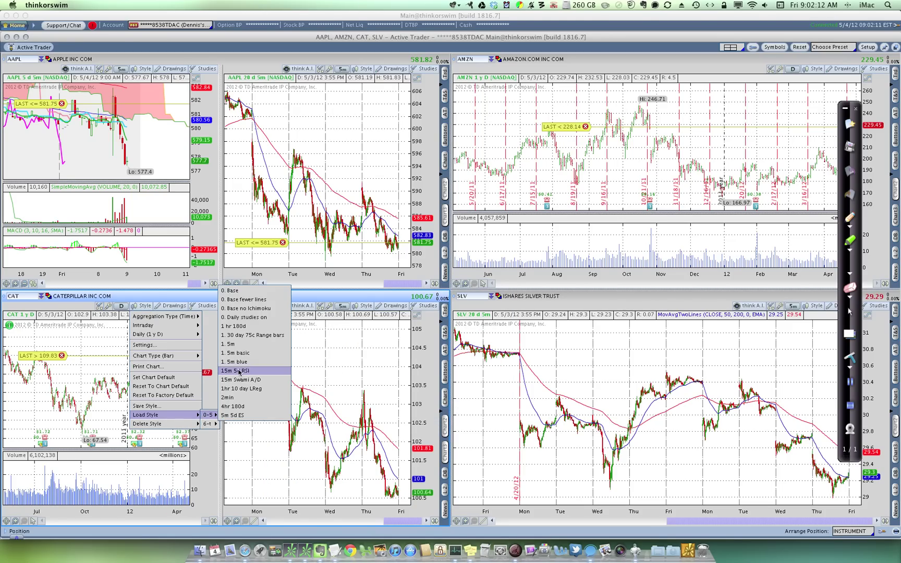
click(236, 346)
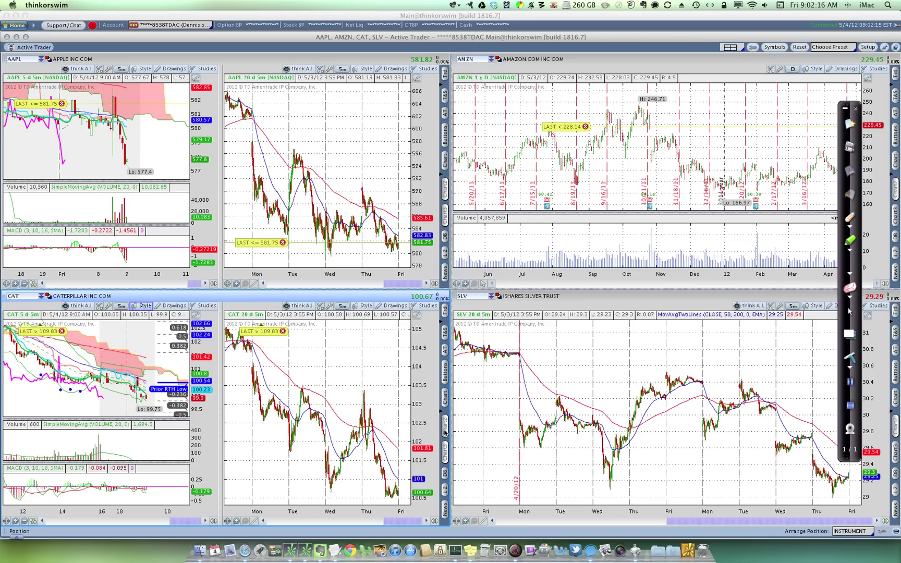
- Toggle CAT's layouts, ending on the side-by-side 5-day and 20-day charts
click(446, 454)
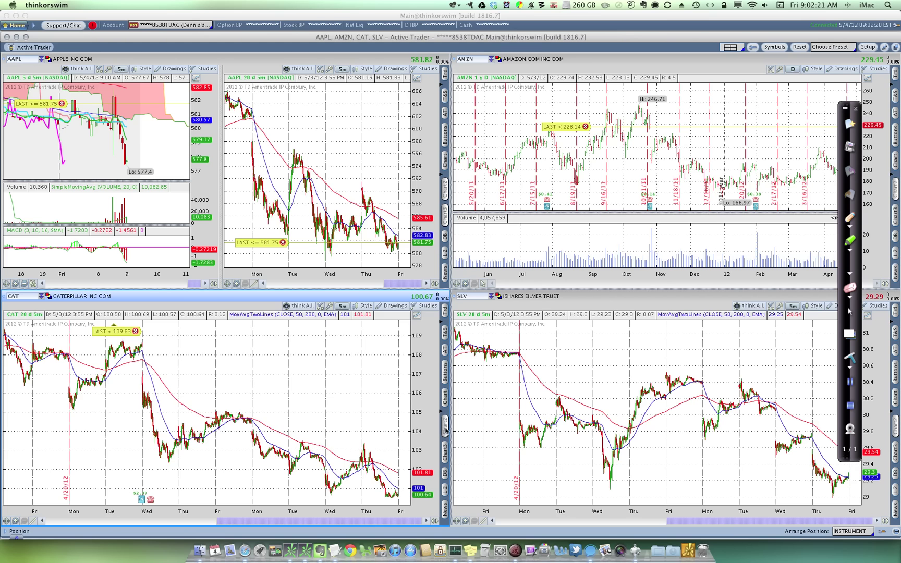
click(446, 430)
click(446, 452)
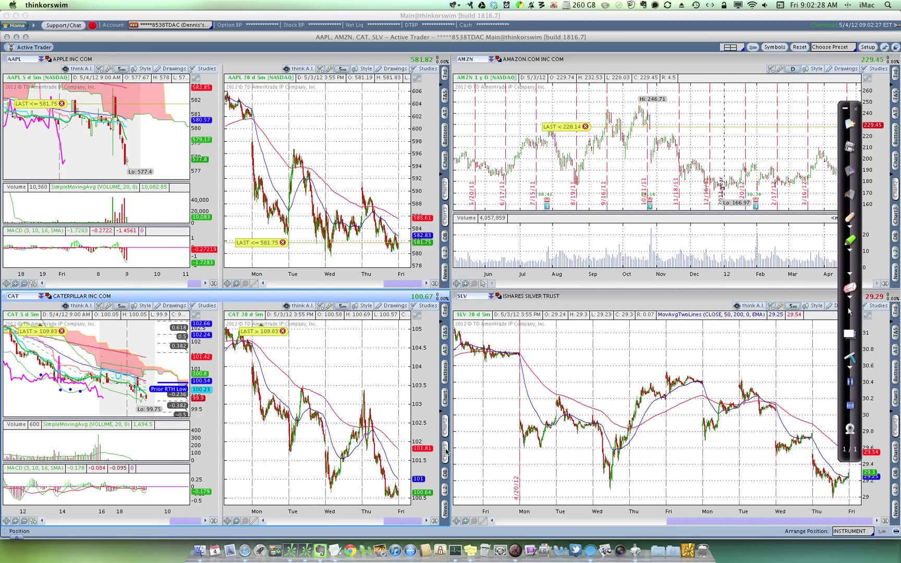
click(446, 452)
click(446, 452)
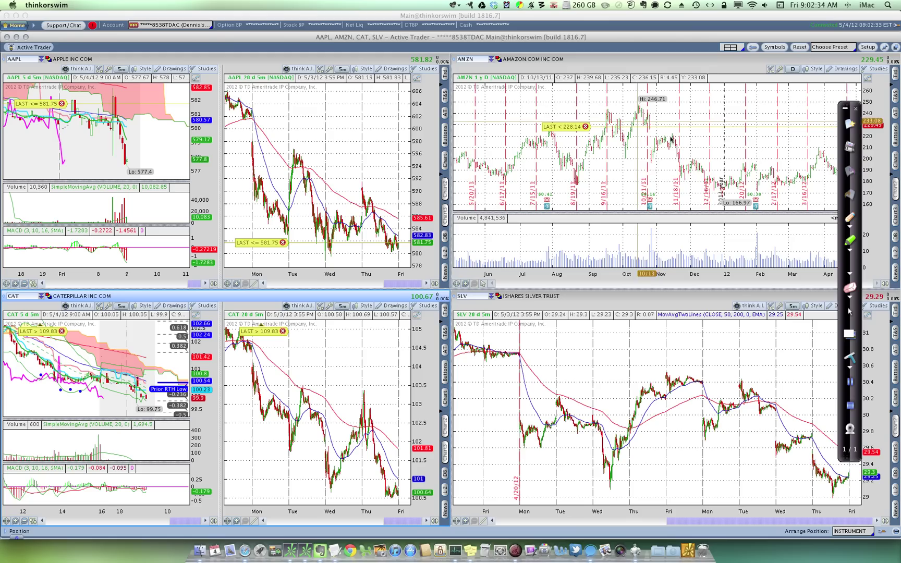